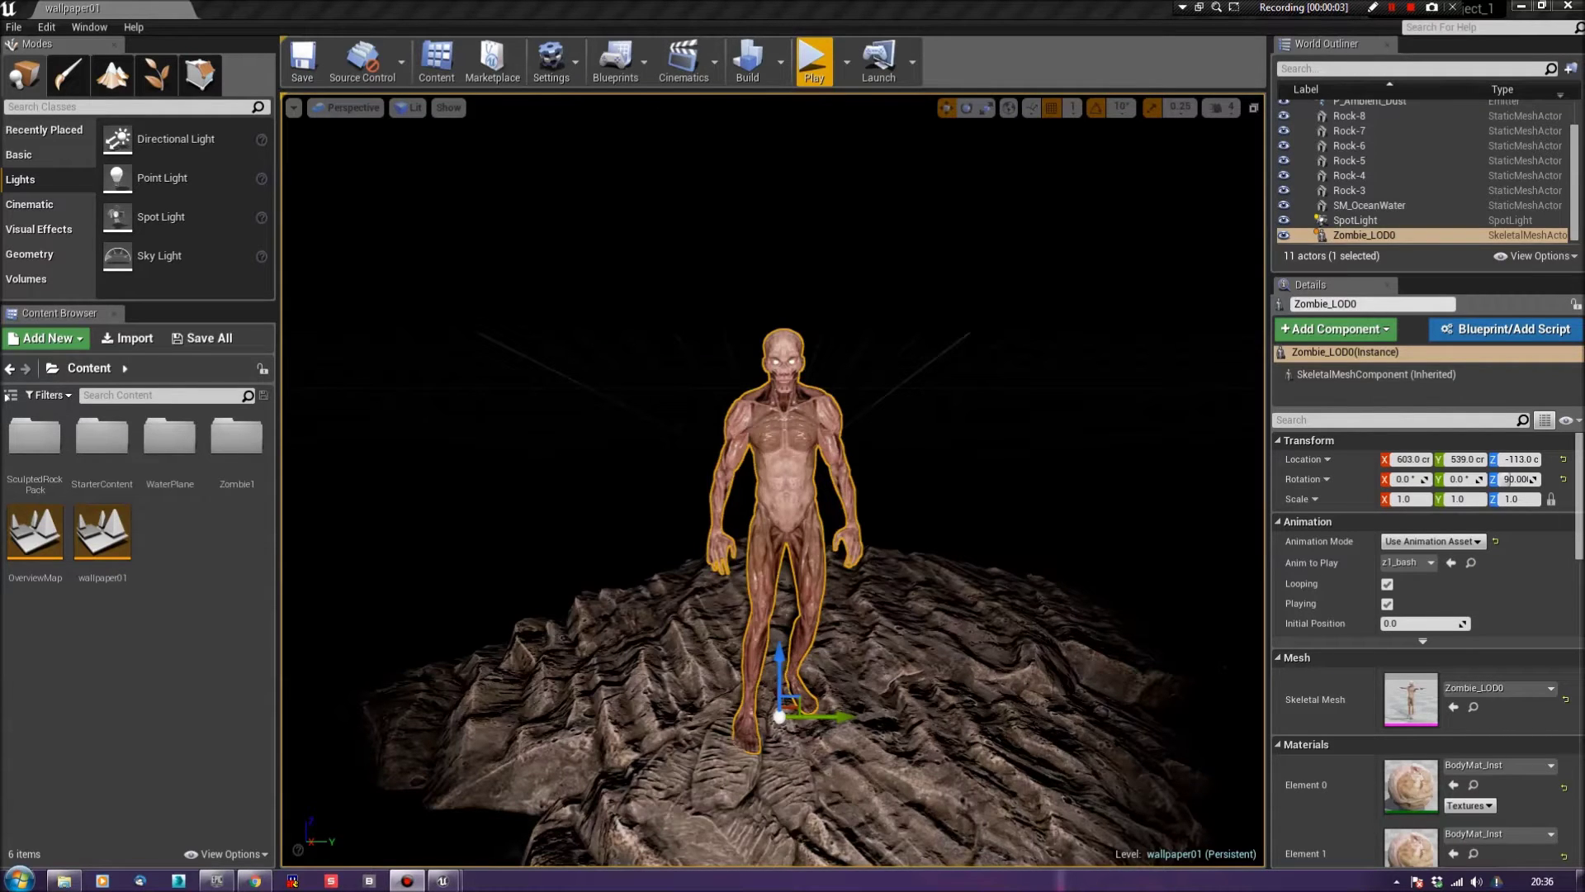
# Check and hide the Bandicam recorder, then bring up the Viewport Options list
pyautogui.click(406, 880)
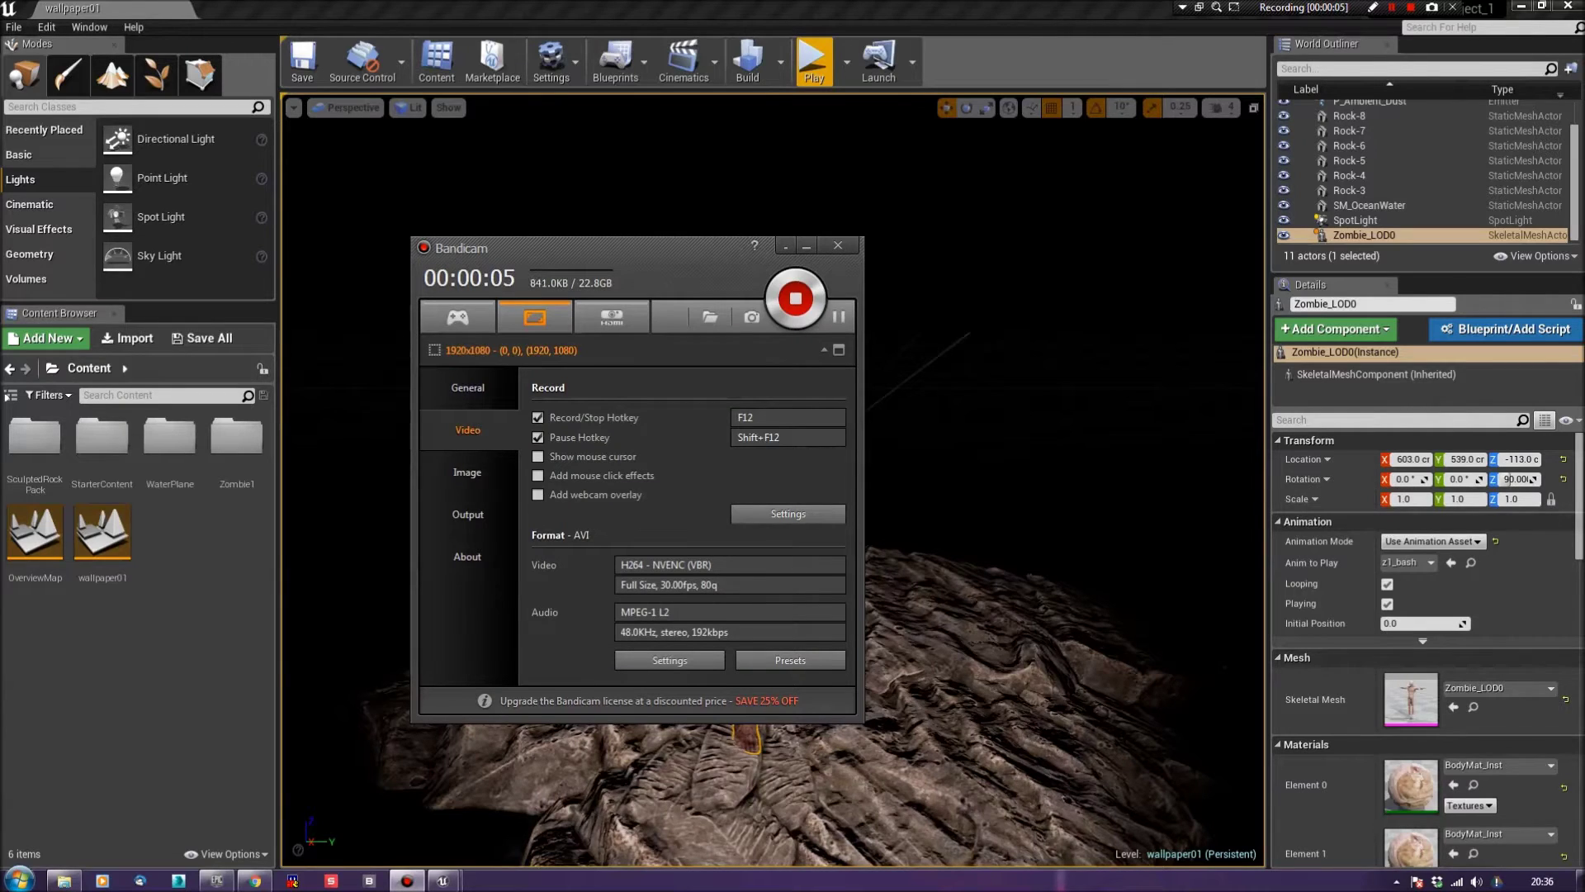
pyautogui.click(793, 246)
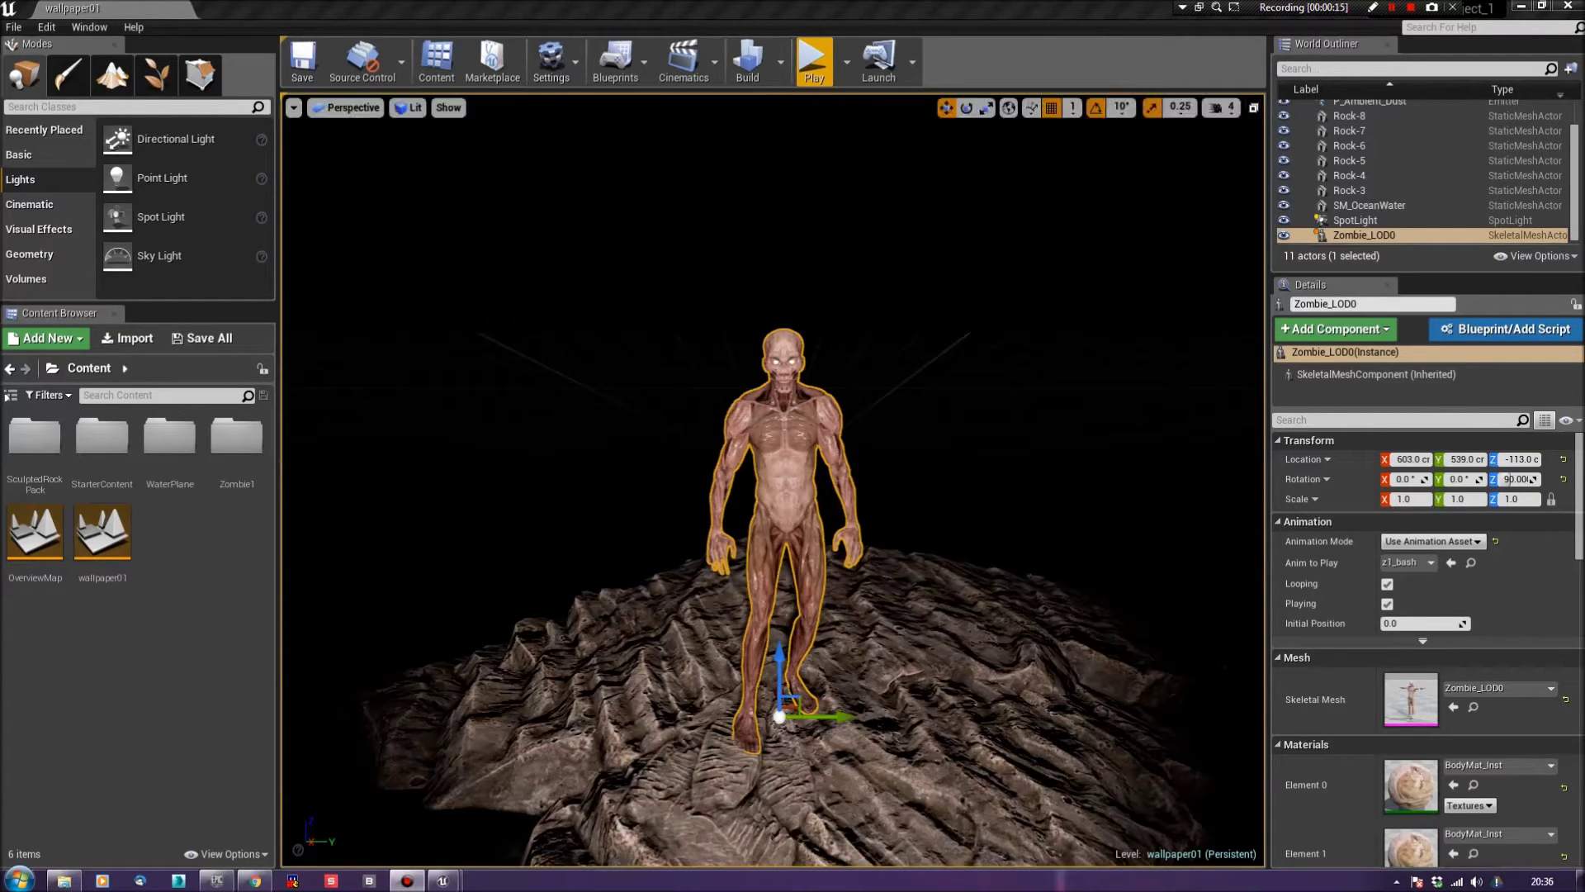
pyautogui.click(294, 109)
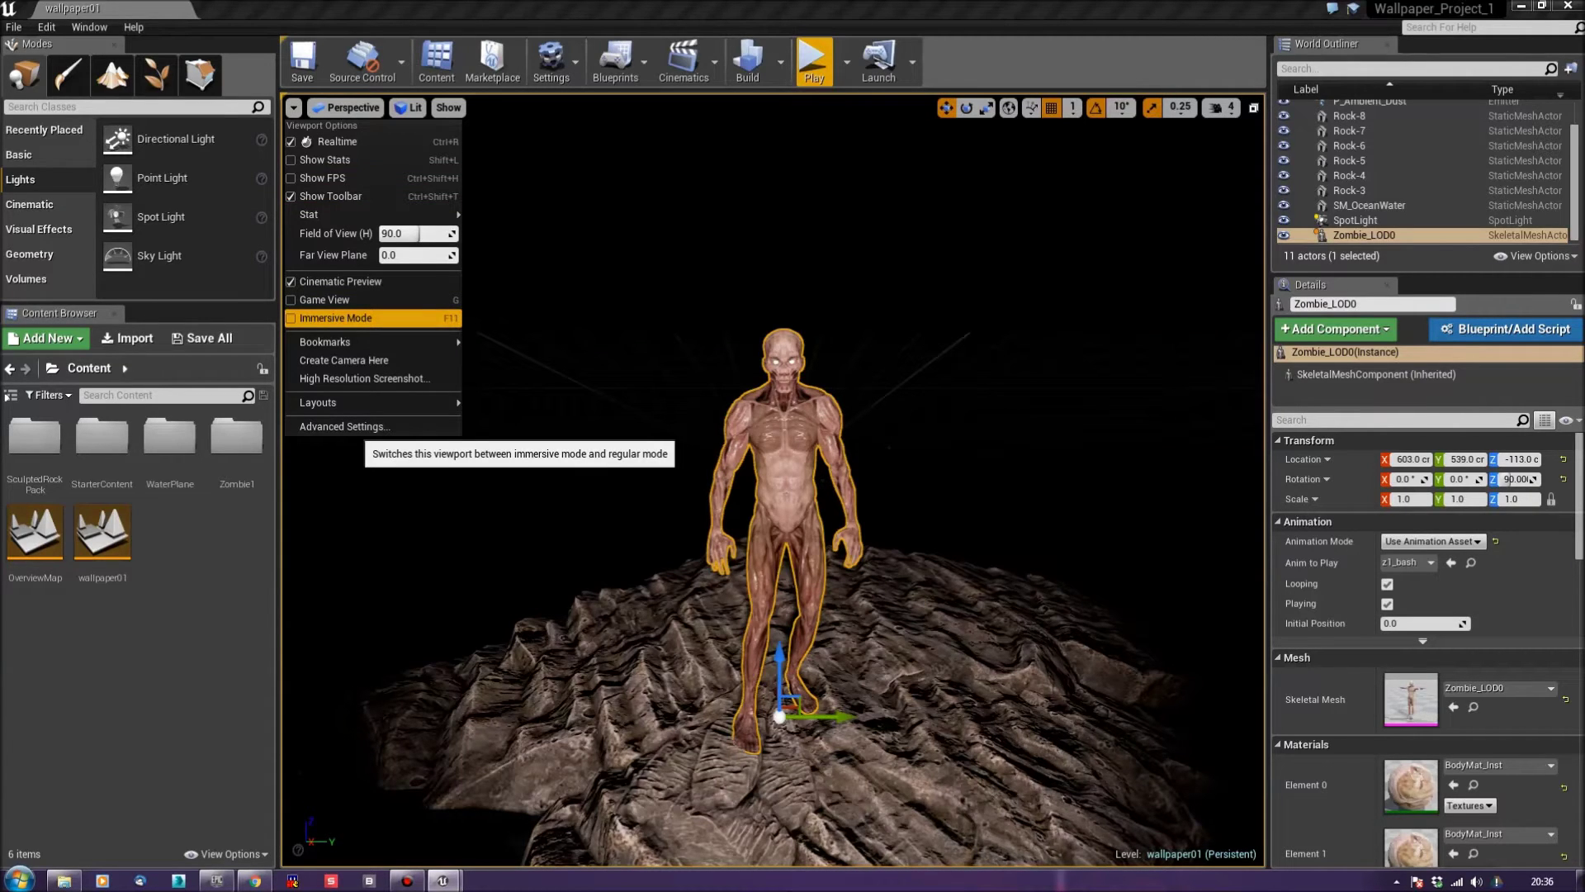
# Dismiss the Viewport Options list without changing the zombie scene
pyautogui.press('Escape')
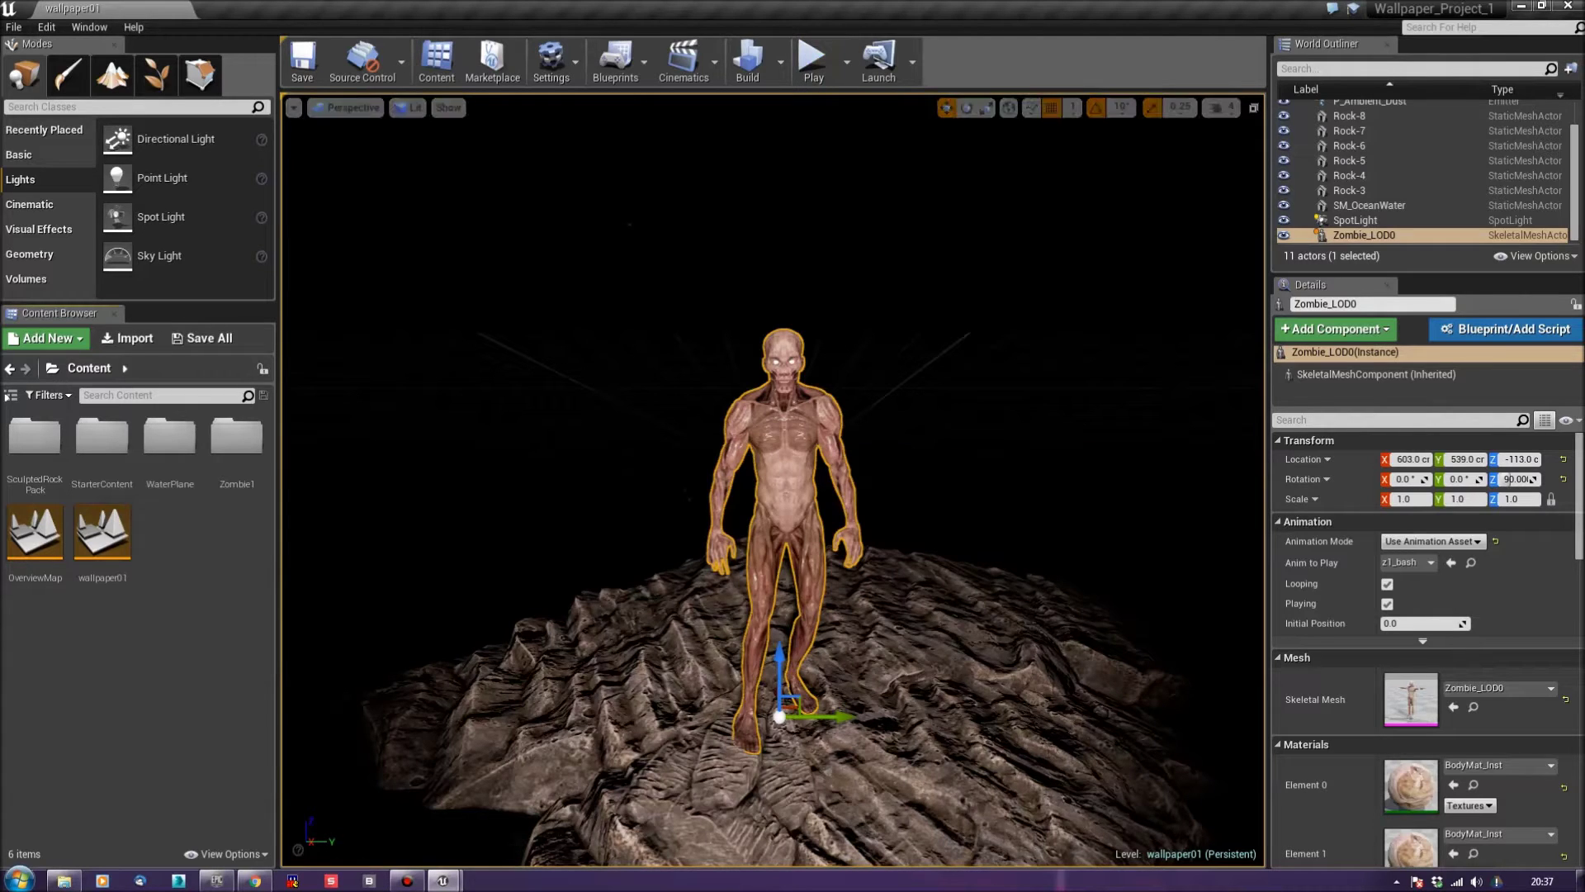
pyautogui.hotkey('alt', 'p')
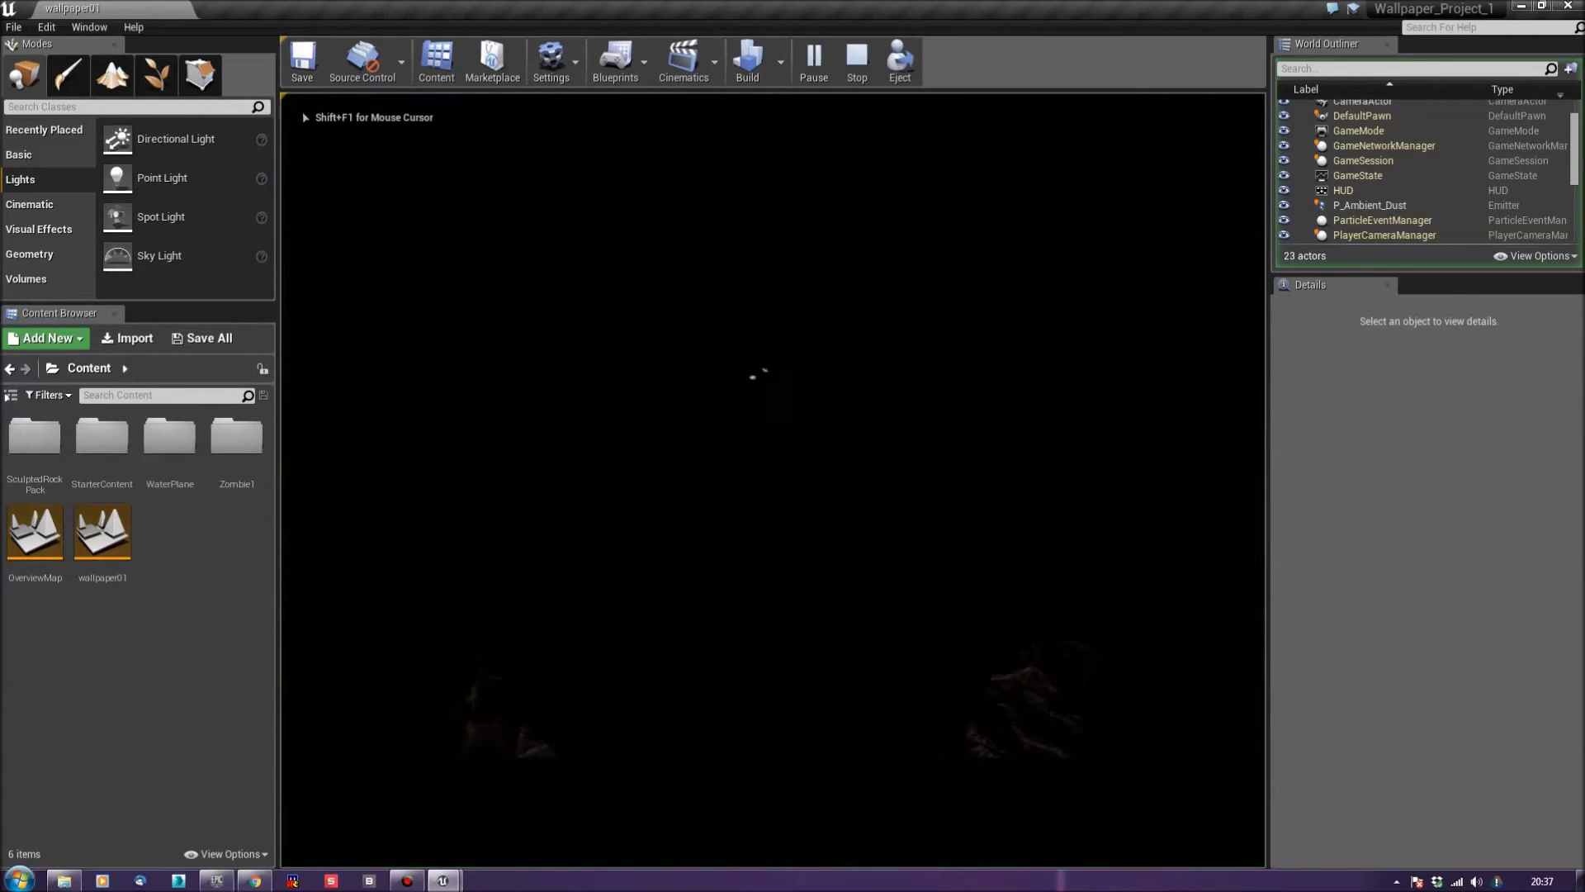
pyautogui.press('Escape')
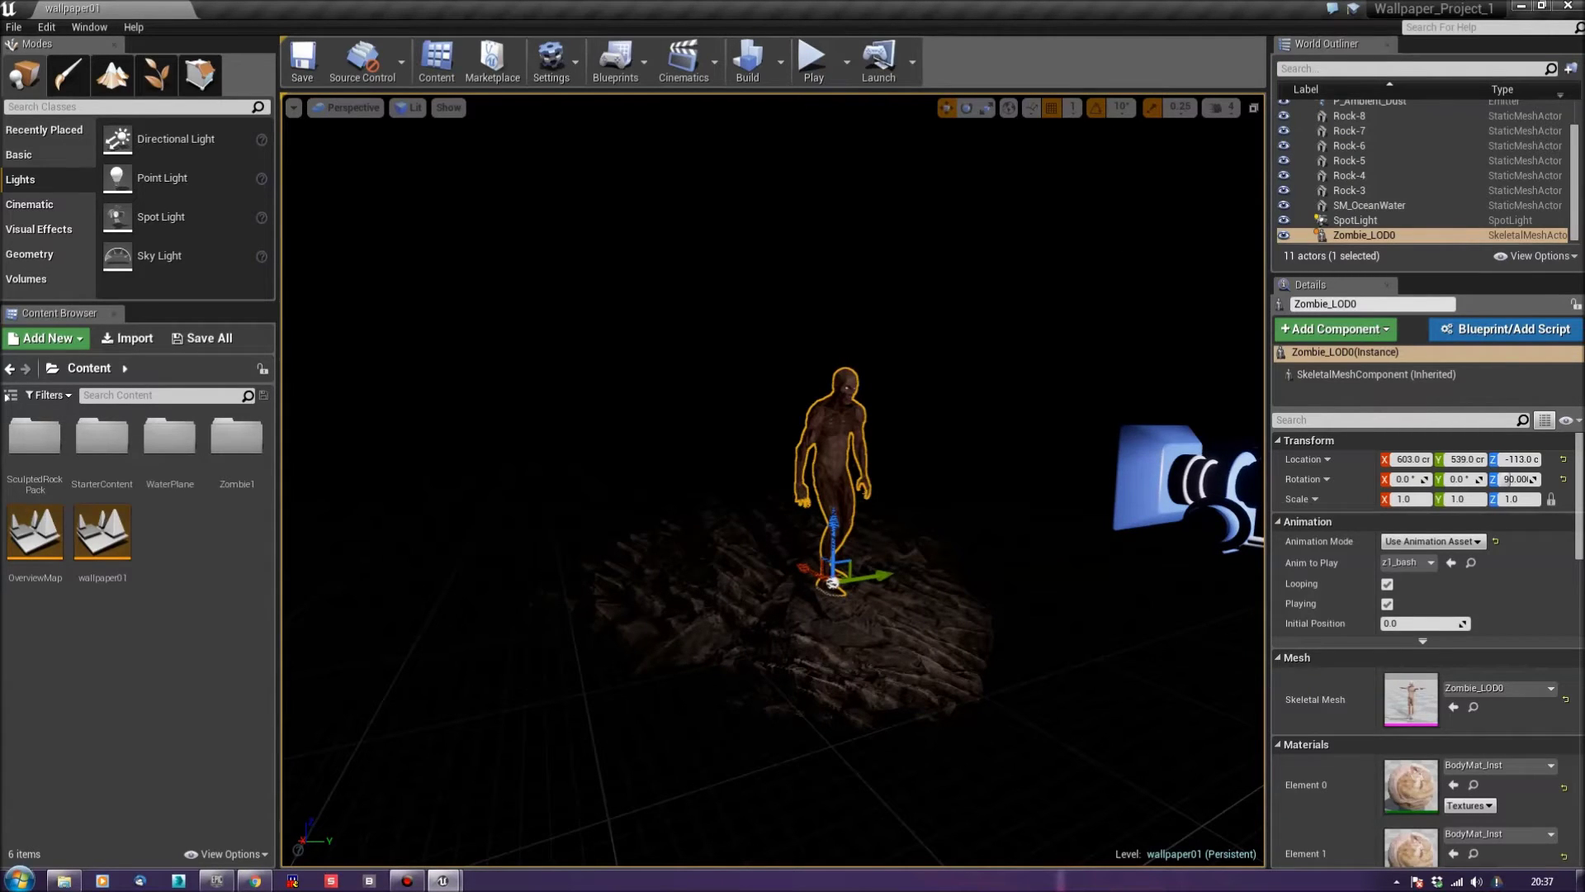
pyautogui.hotkey('alt', 'p')
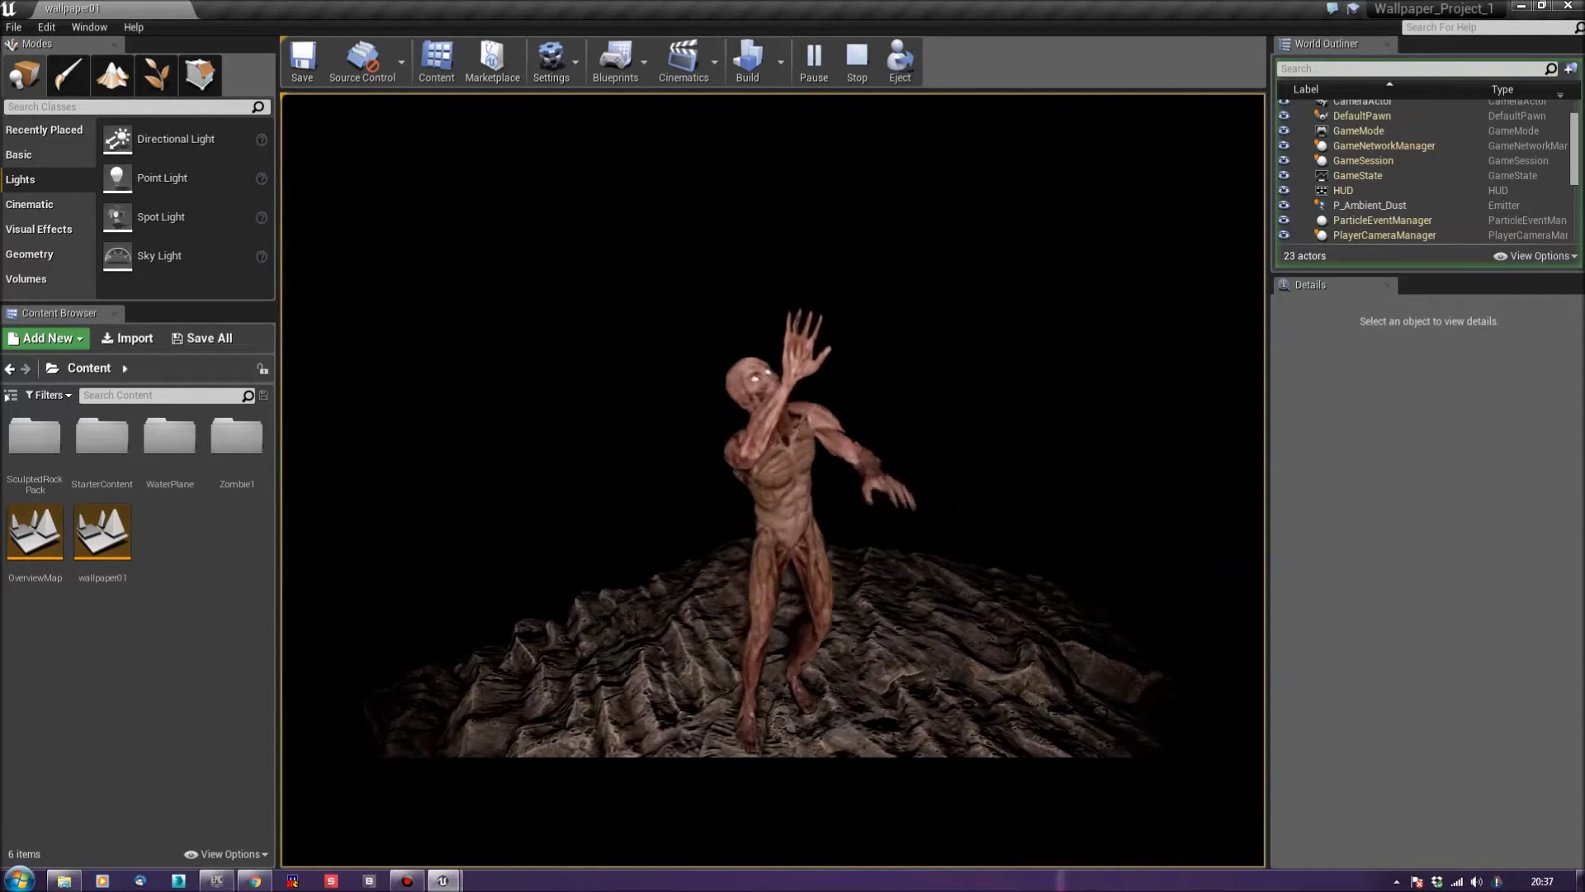
pyautogui.press('Escape')
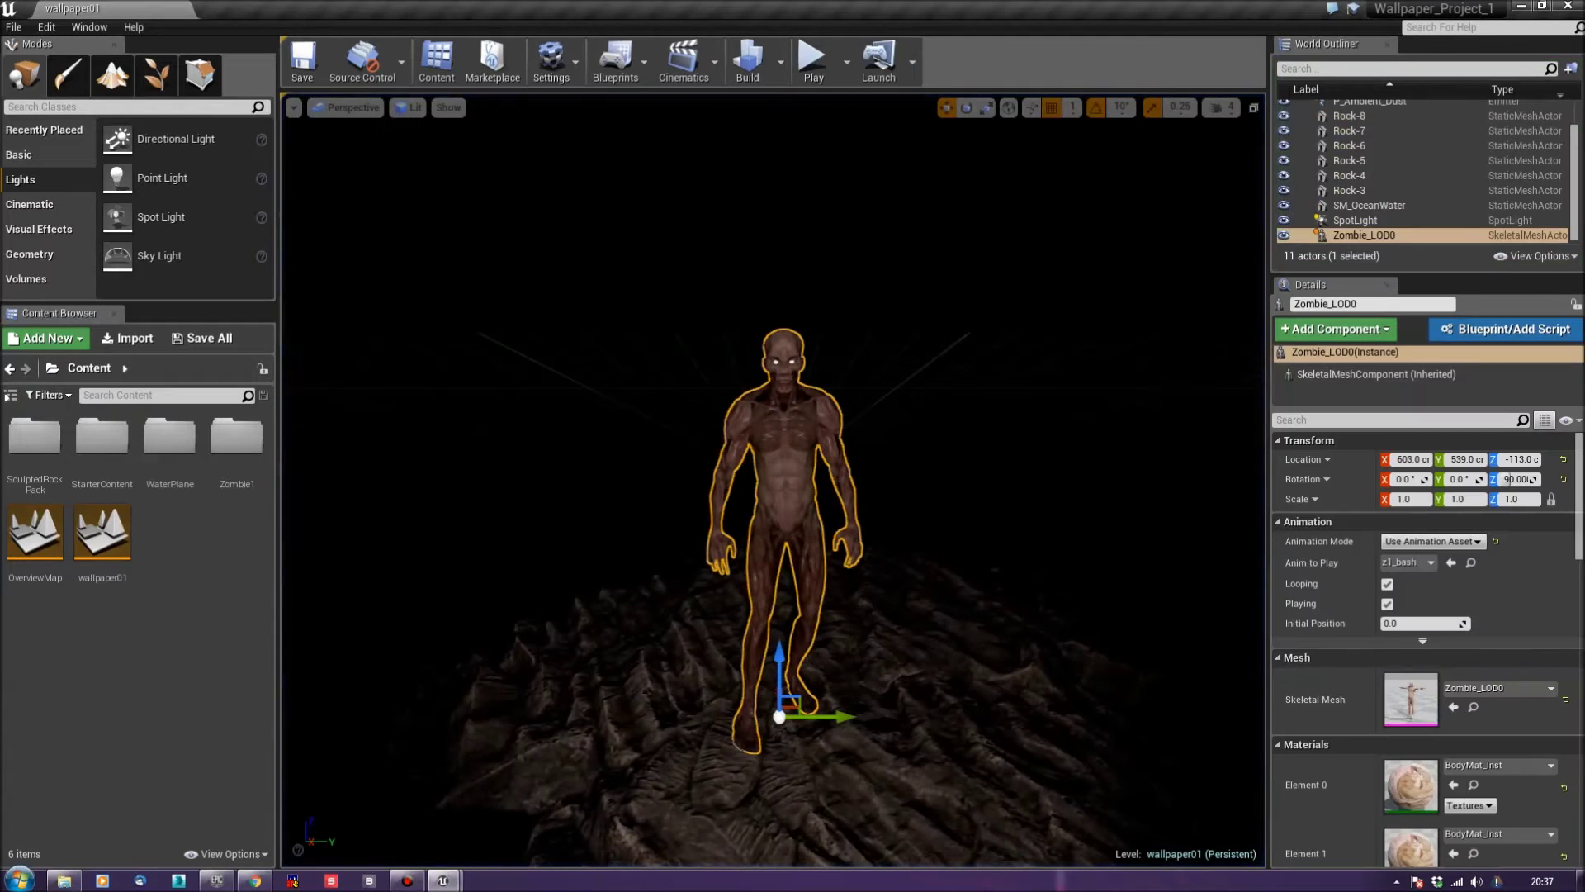
pyautogui.moveTo(774, 495)
pyautogui.mouseDown(button='right')
pyautogui.moveTo(694, 446)
pyautogui.moveTo(743, 453)
pyautogui.mouseUp(button='right')
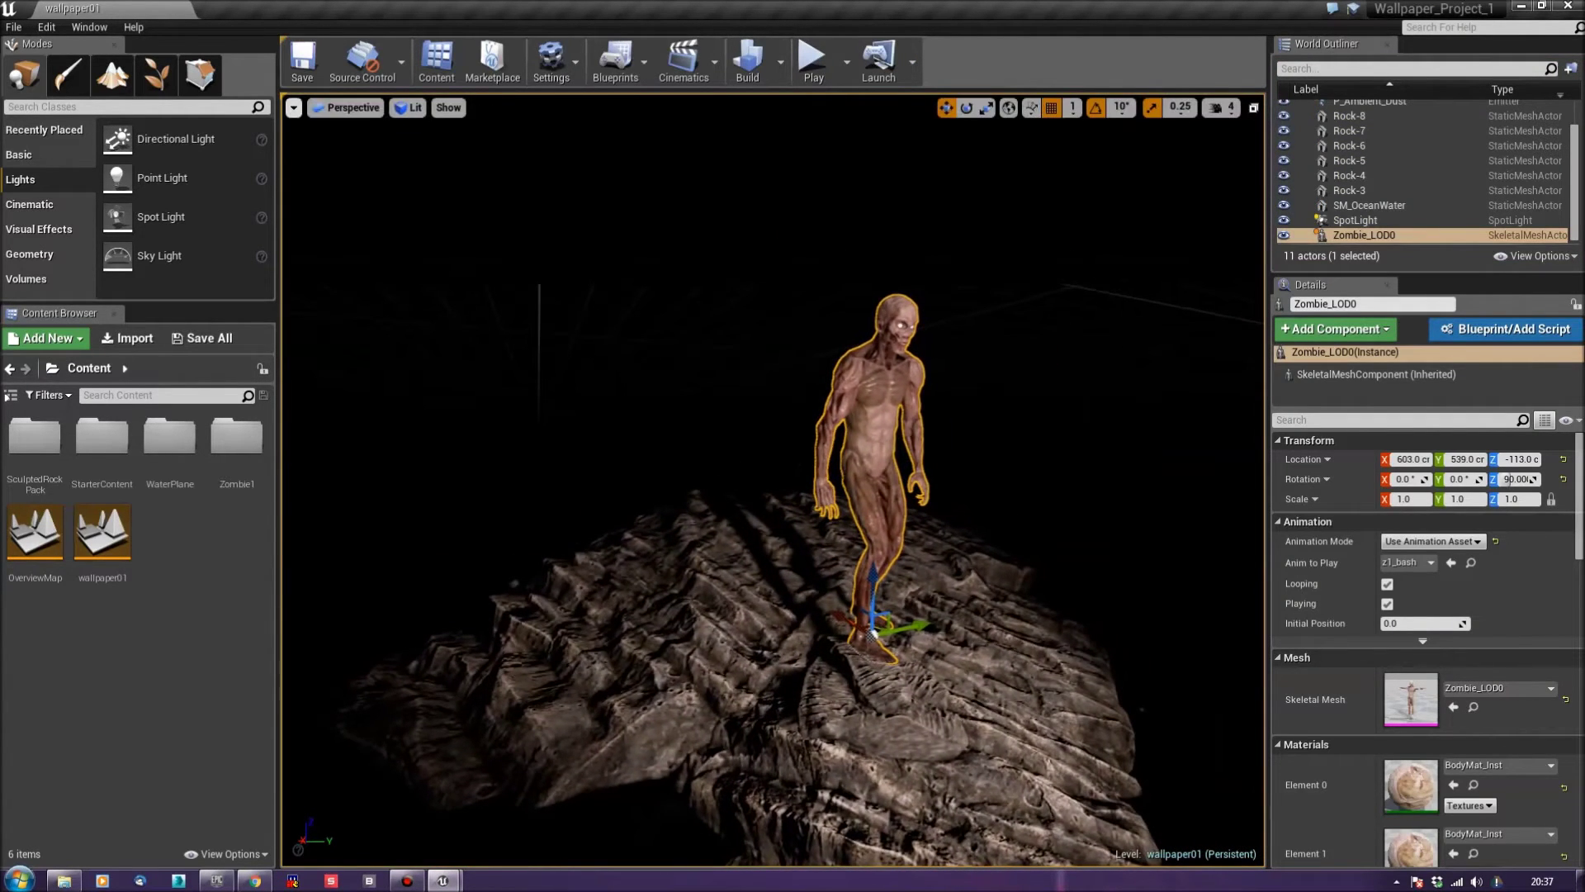
# Turn on Immersive Mode and Game View so the zombie scene fills the screen
pyautogui.click(294, 107)
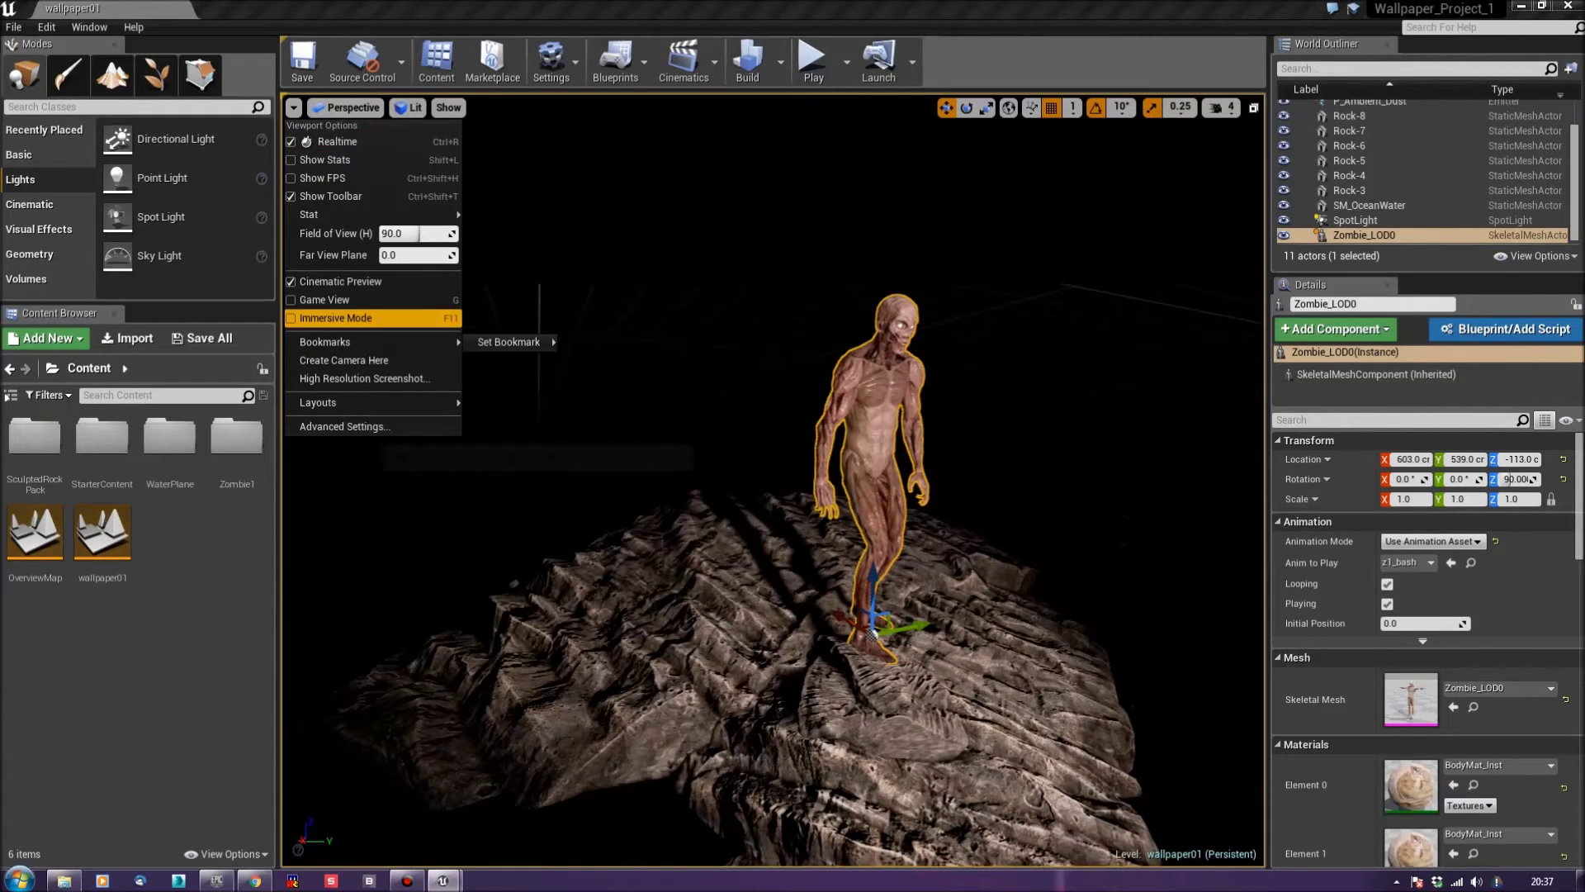
pyautogui.click(359, 318)
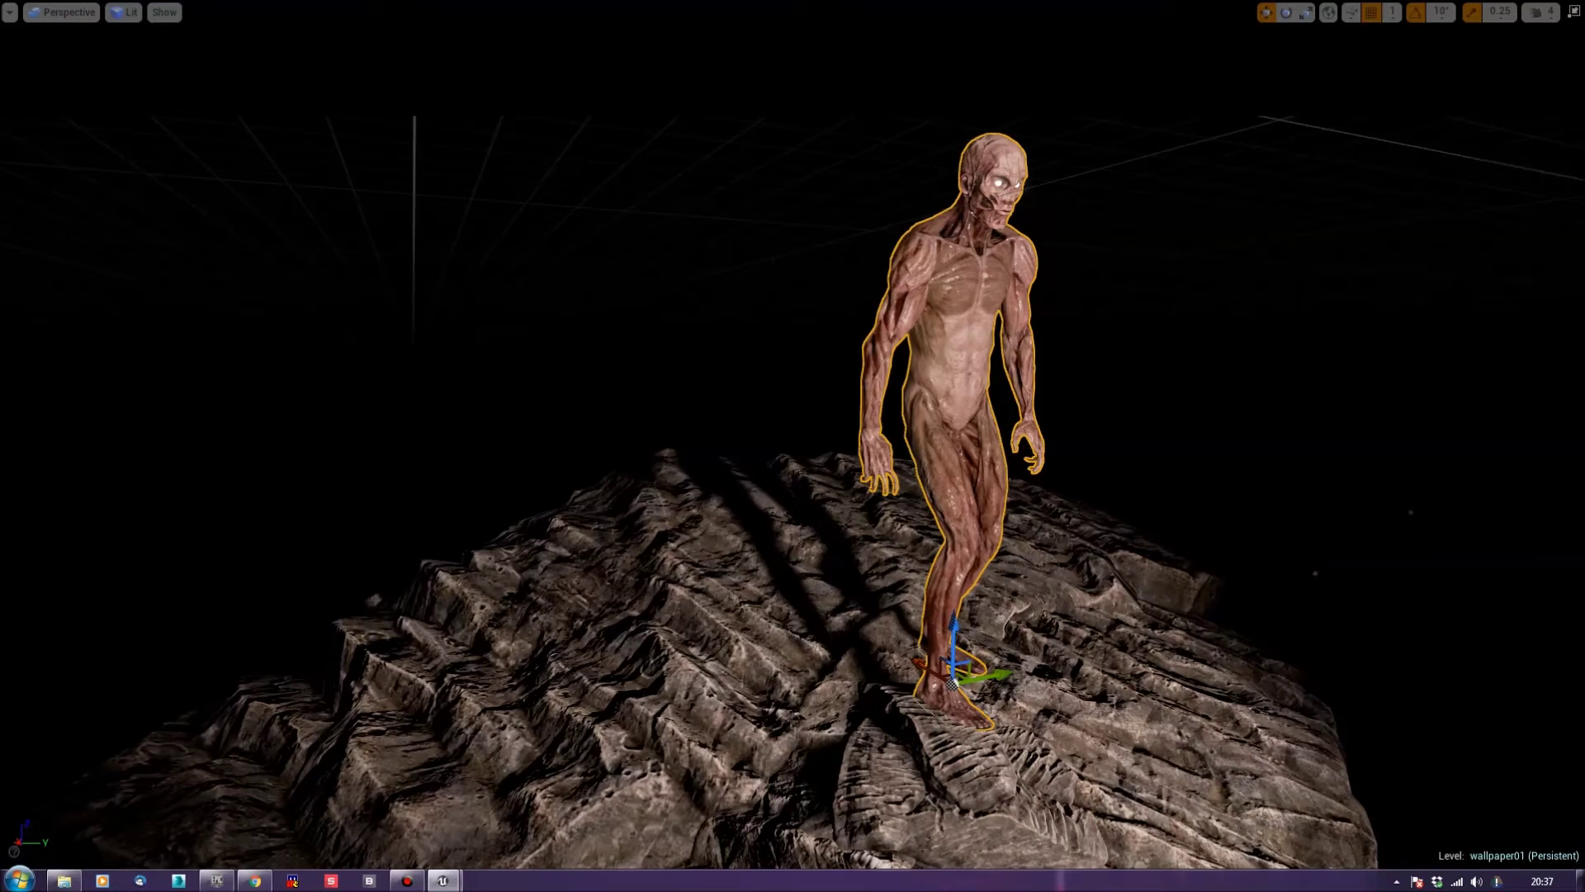
pyautogui.press('g')
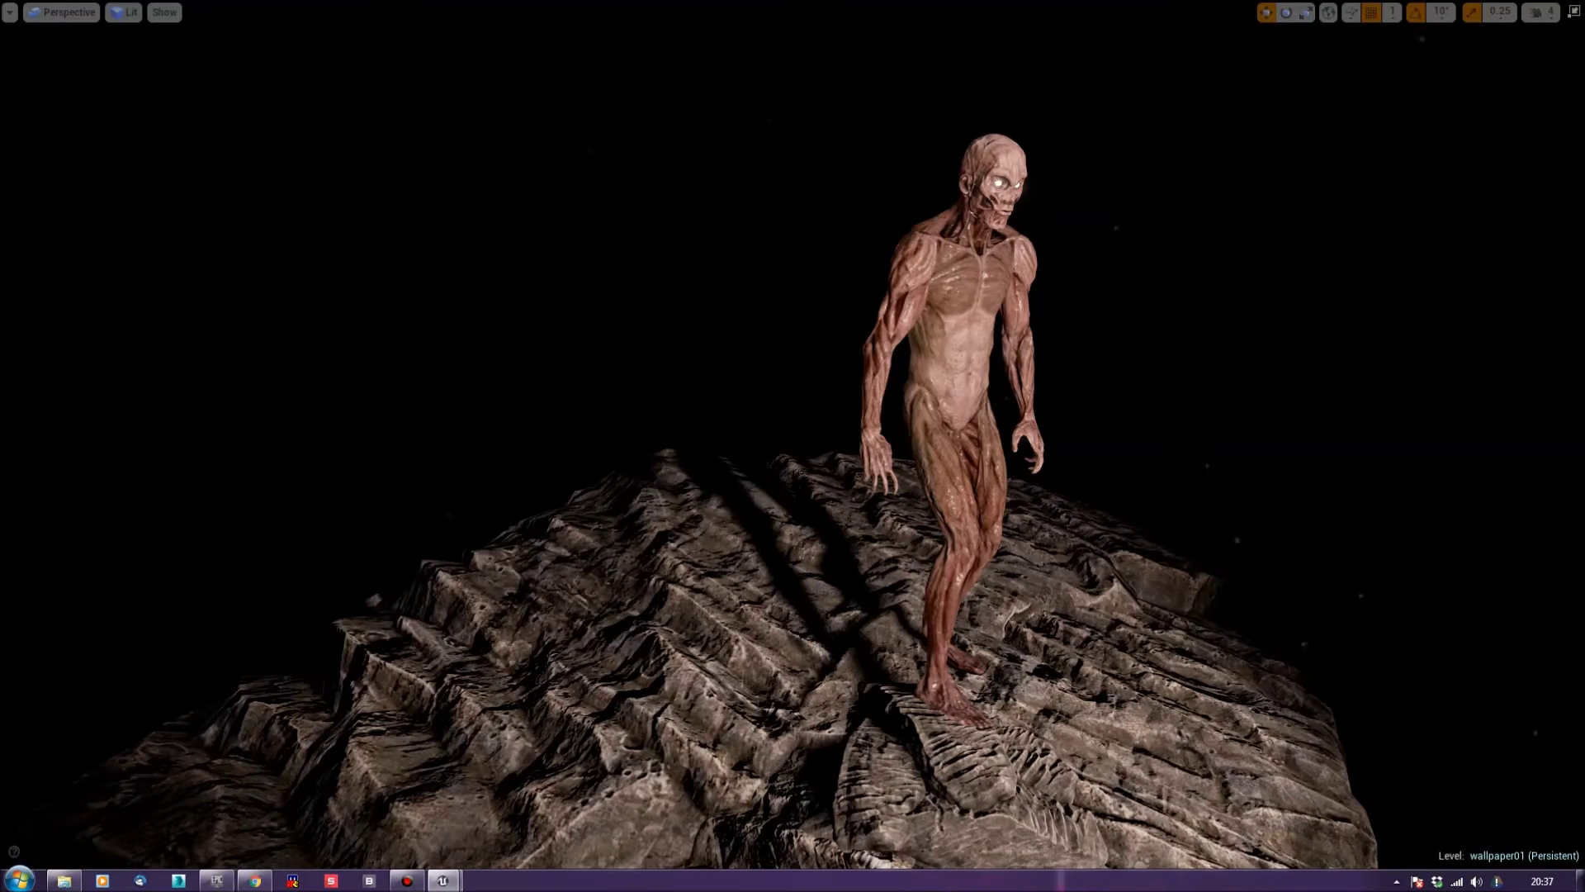
# Play the level full-screen while the zombie animation loops for recording, then stop
pyautogui.hotkey('alt', 'p')
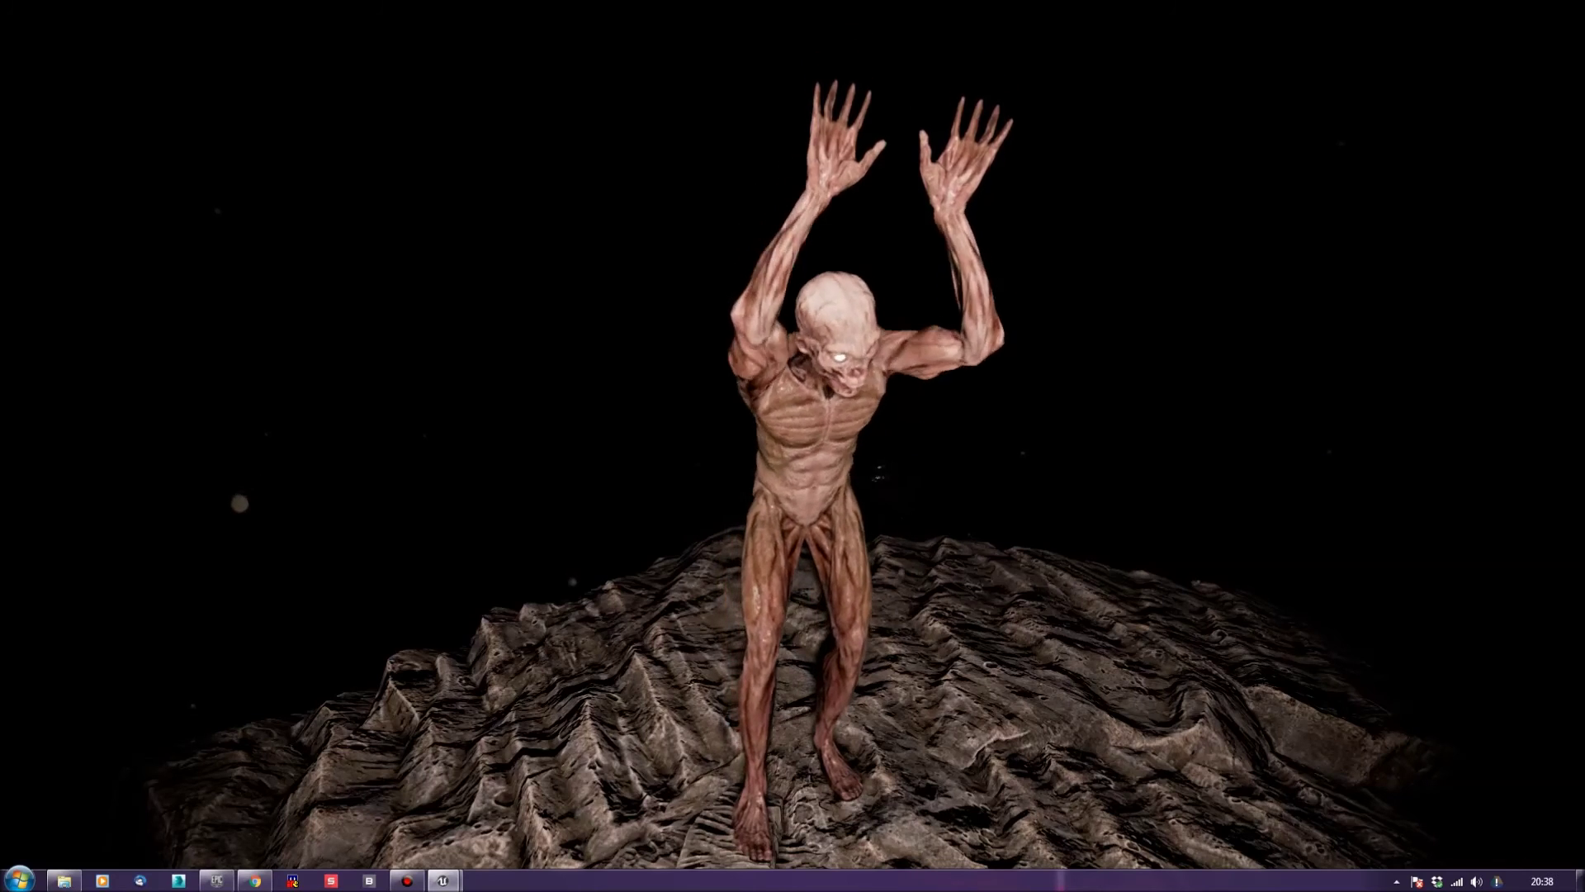
pyautogui.press('Escape')
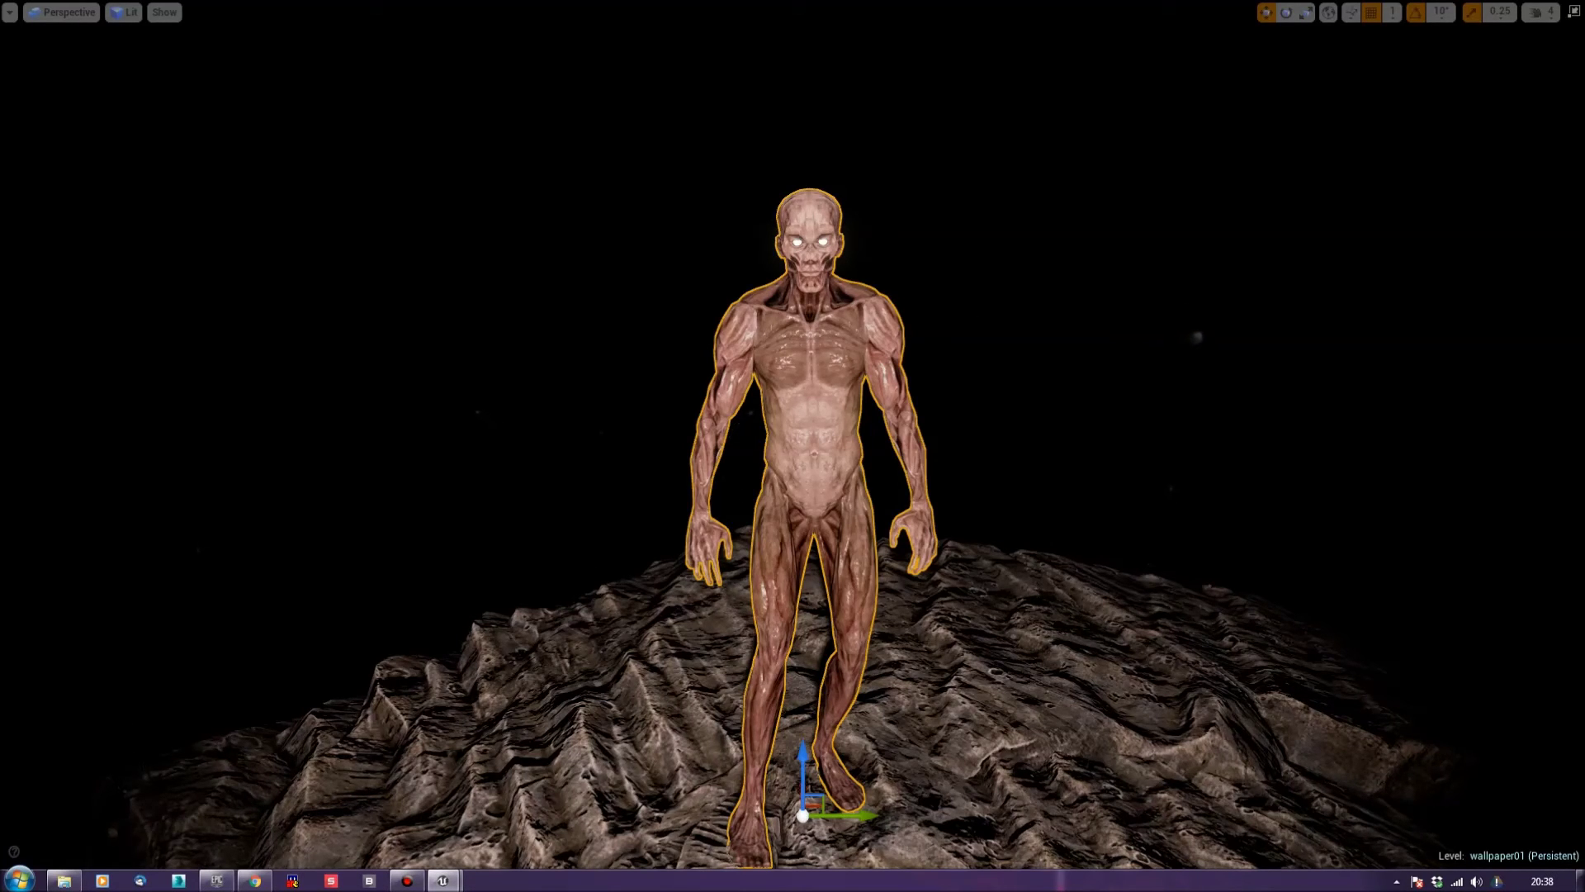
# Turn off Immersive Mode in Viewport Options and deselect the zombie
pyautogui.click(10, 12)
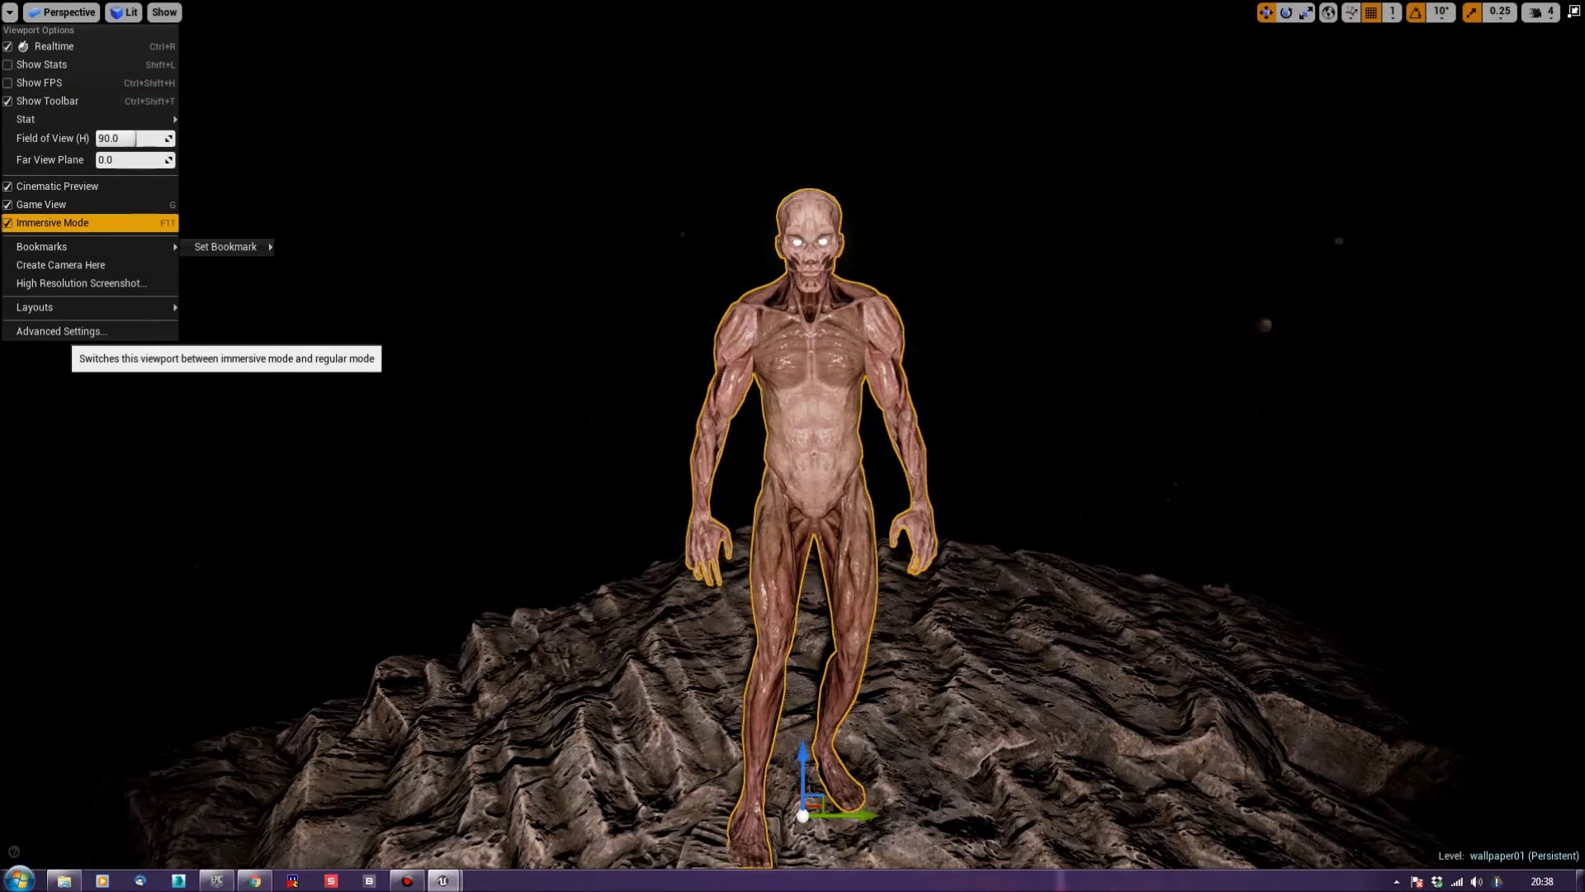
pyautogui.click(53, 223)
pyautogui.press('Escape')
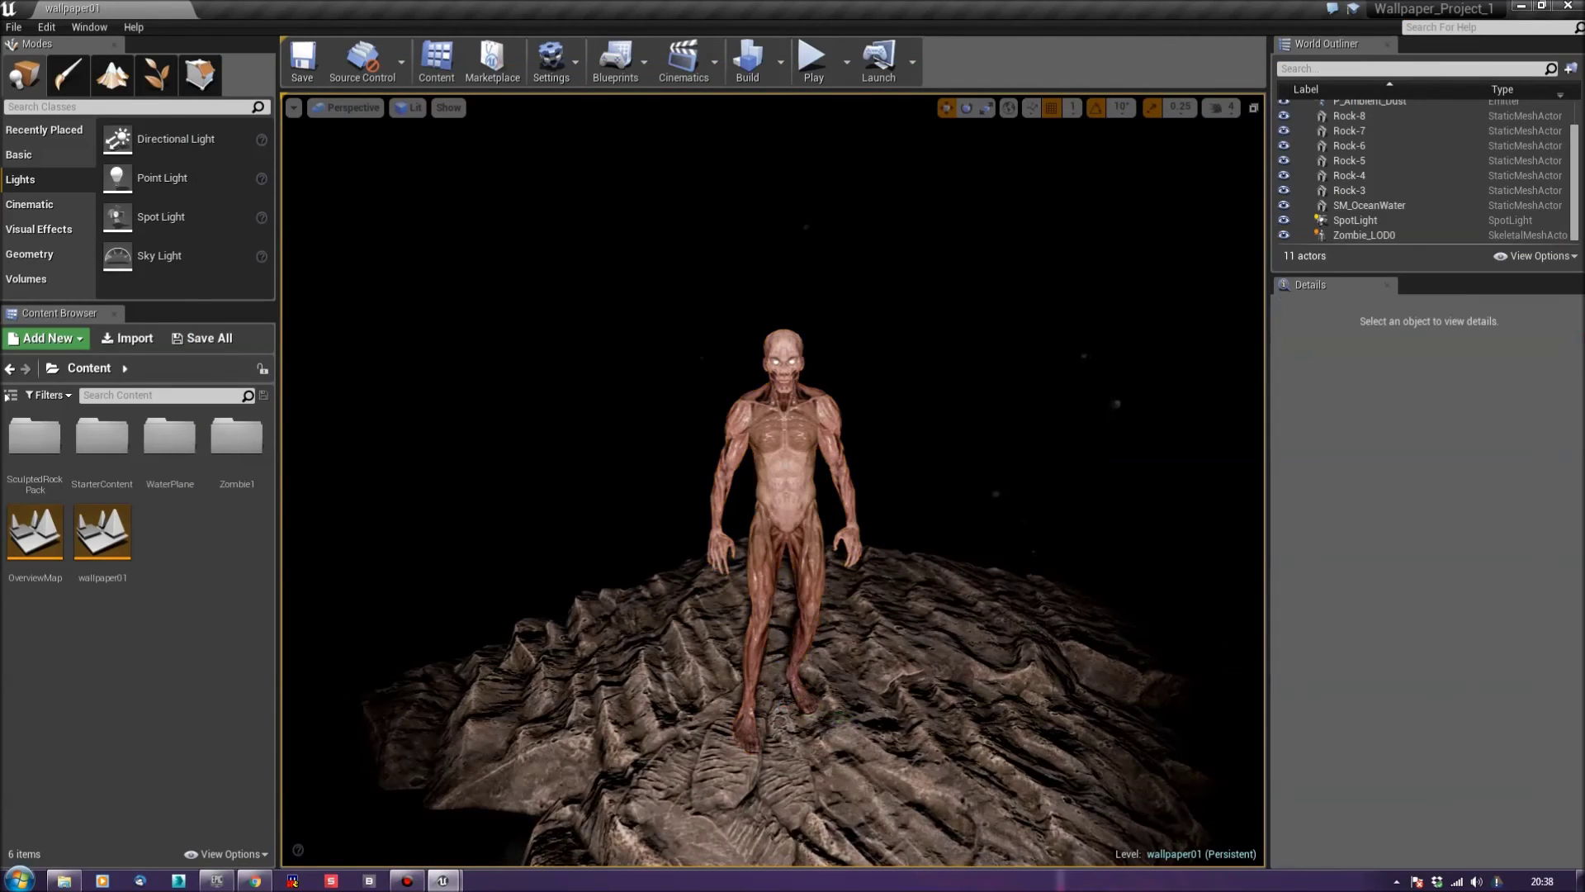